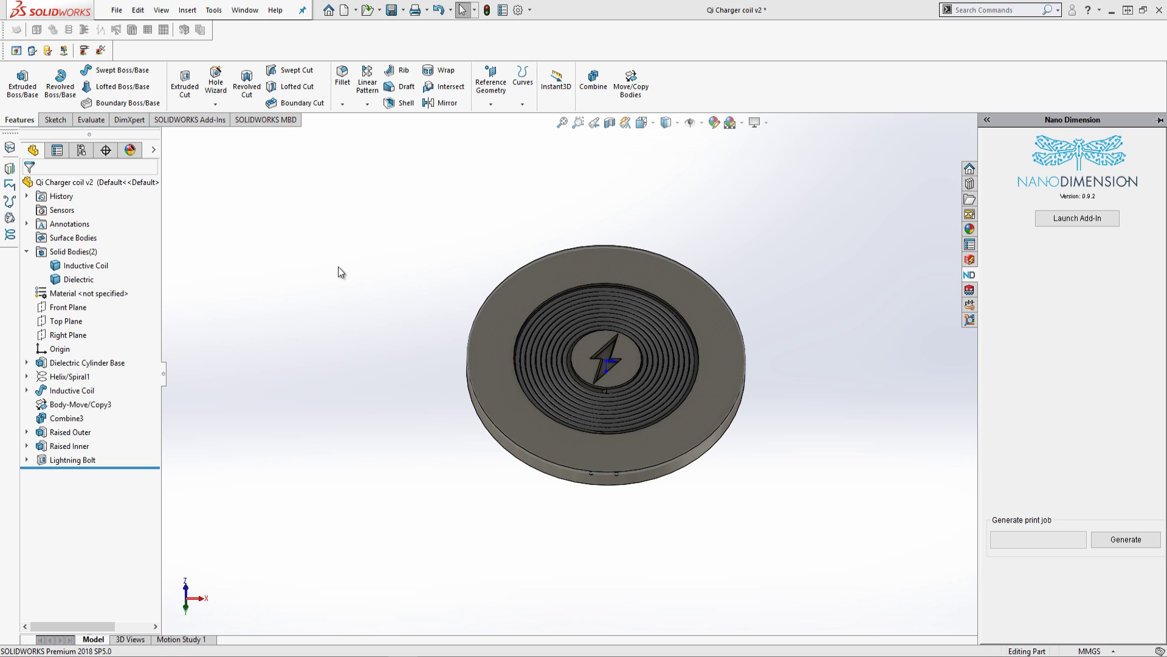
middle_drag(698, 553, 702, 425)
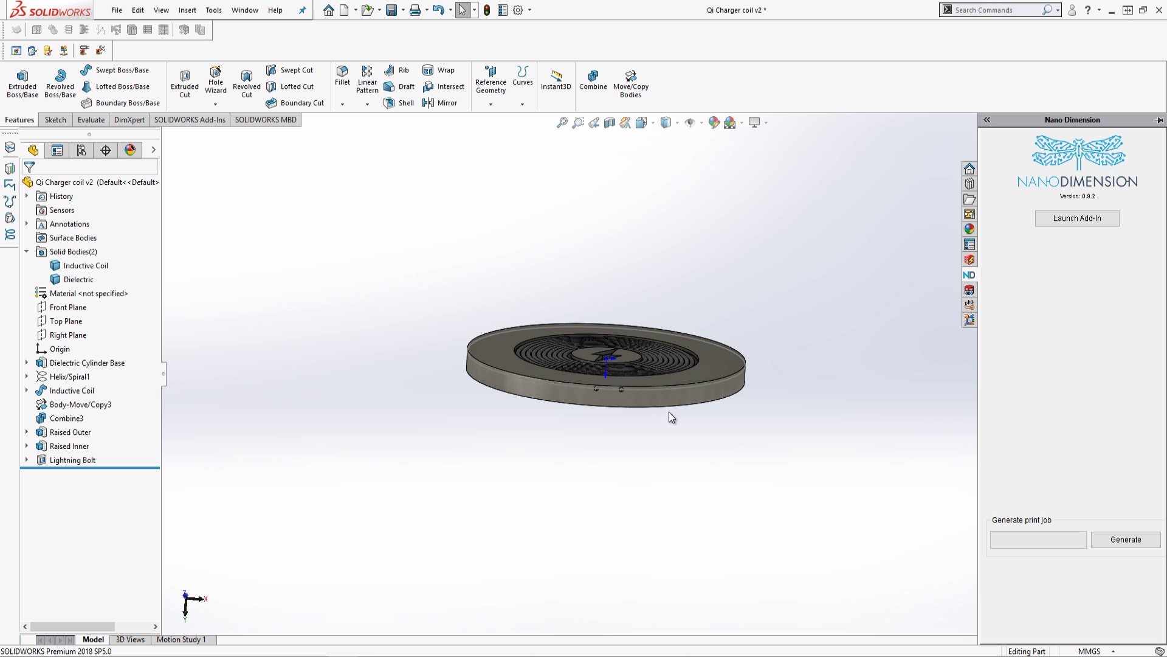
middle_drag(670, 413, 669, 496)
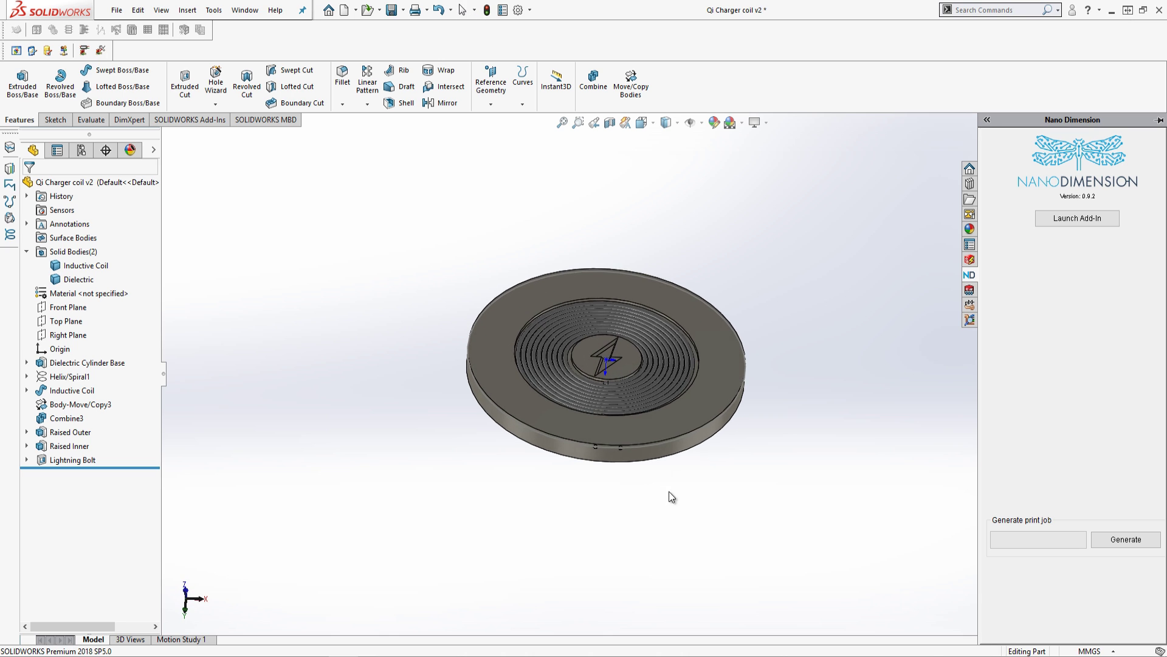
click(630, 406)
click(838, 374)
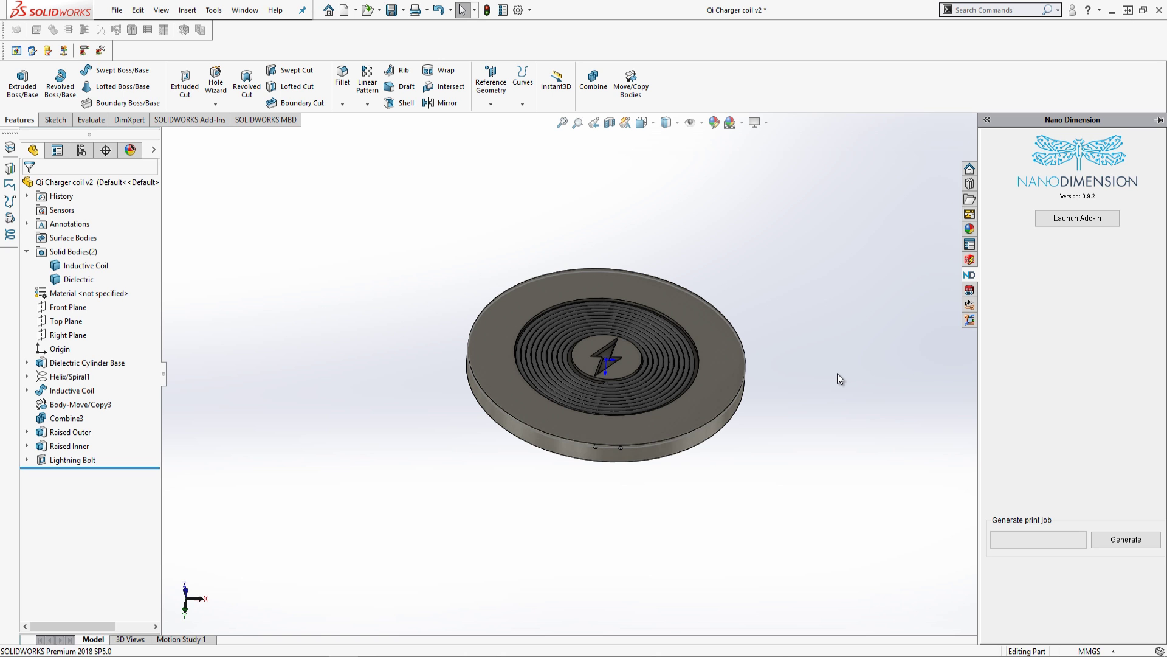
middle_drag(802, 321, 795, 370)
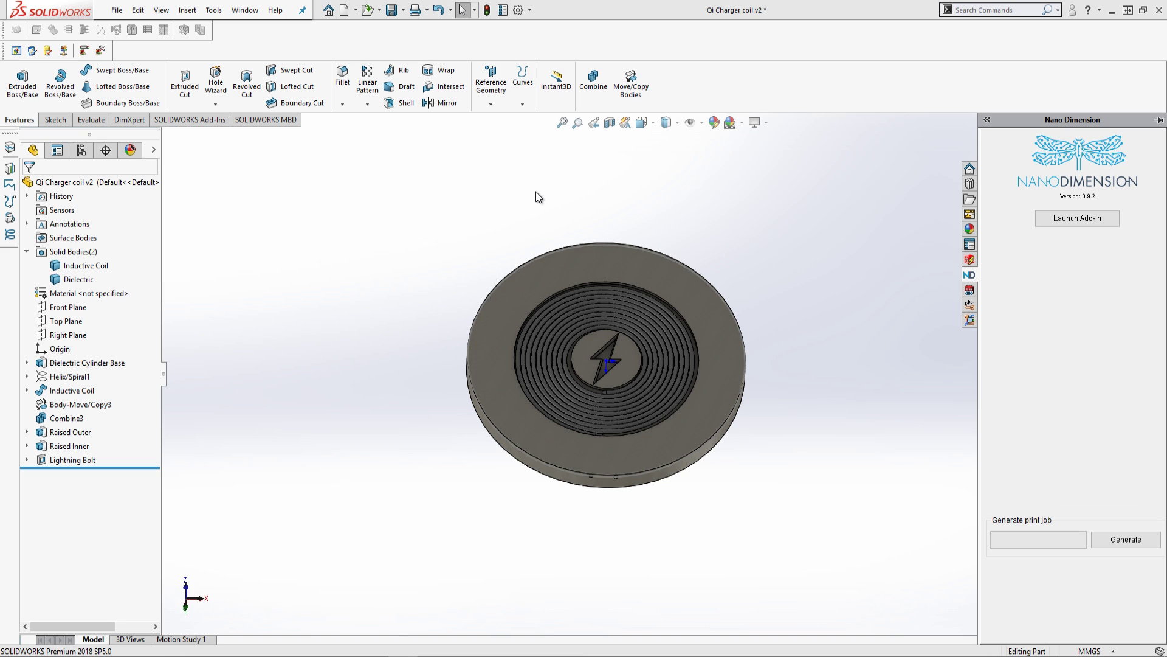
Start a print assembly with a tray and select the Qi charger coil component.
click(1092, 217)
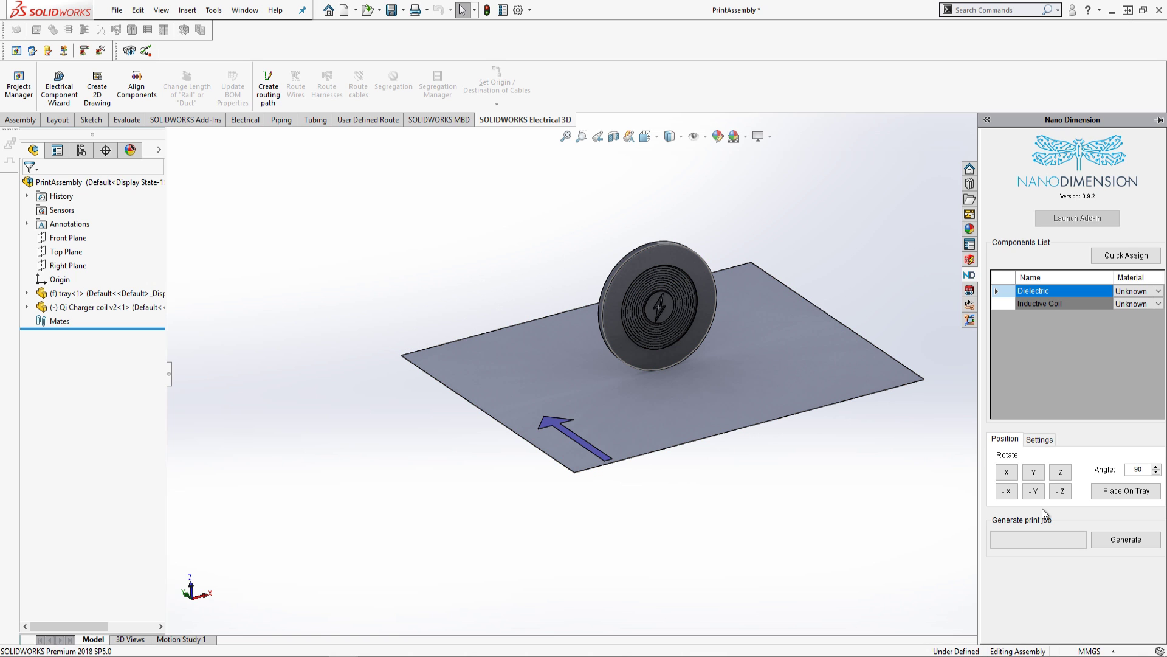
click(868, 533)
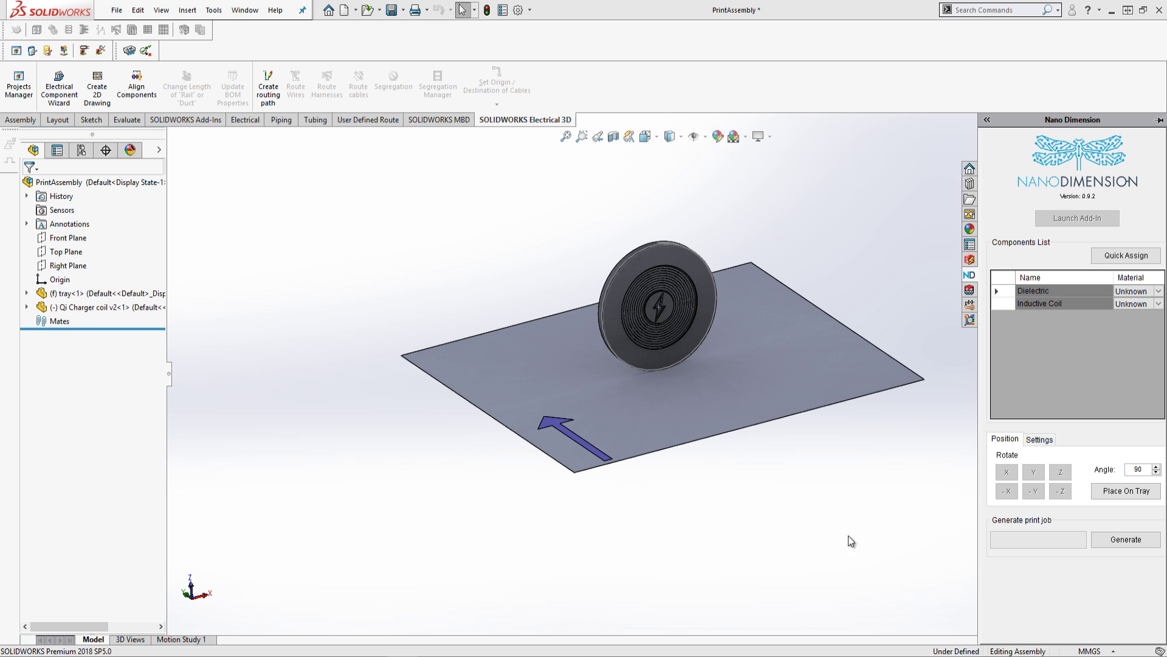
click(83, 310)
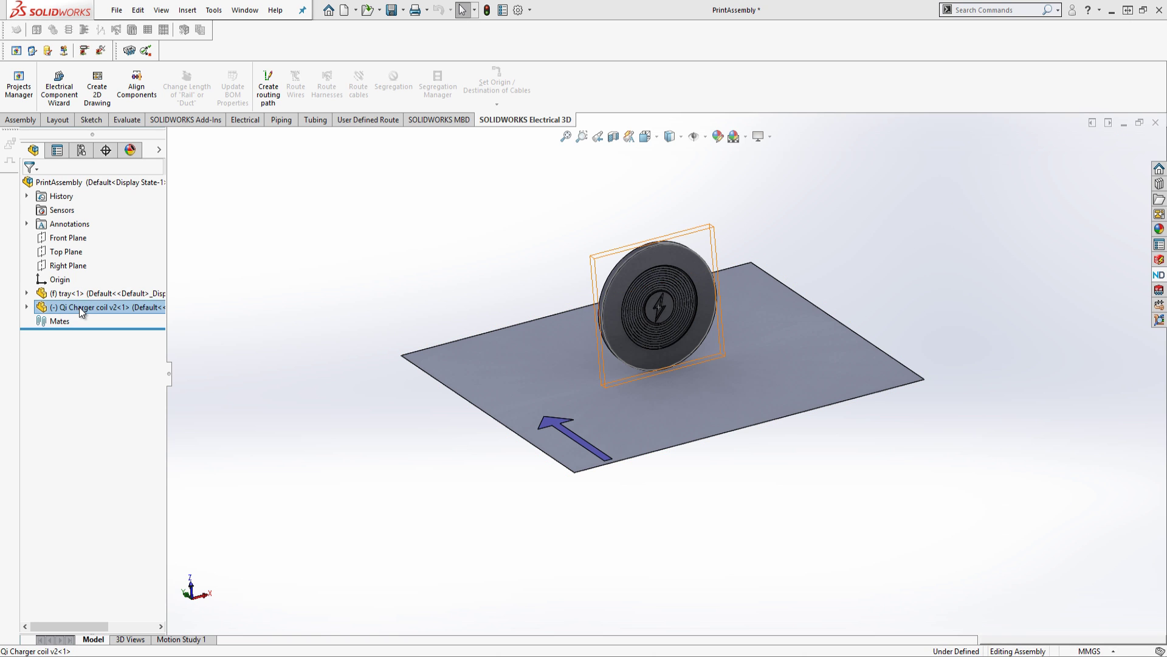
click(1156, 278)
Rotate the coil 90° about -X and place it flat on the tray.
click(1007, 492)
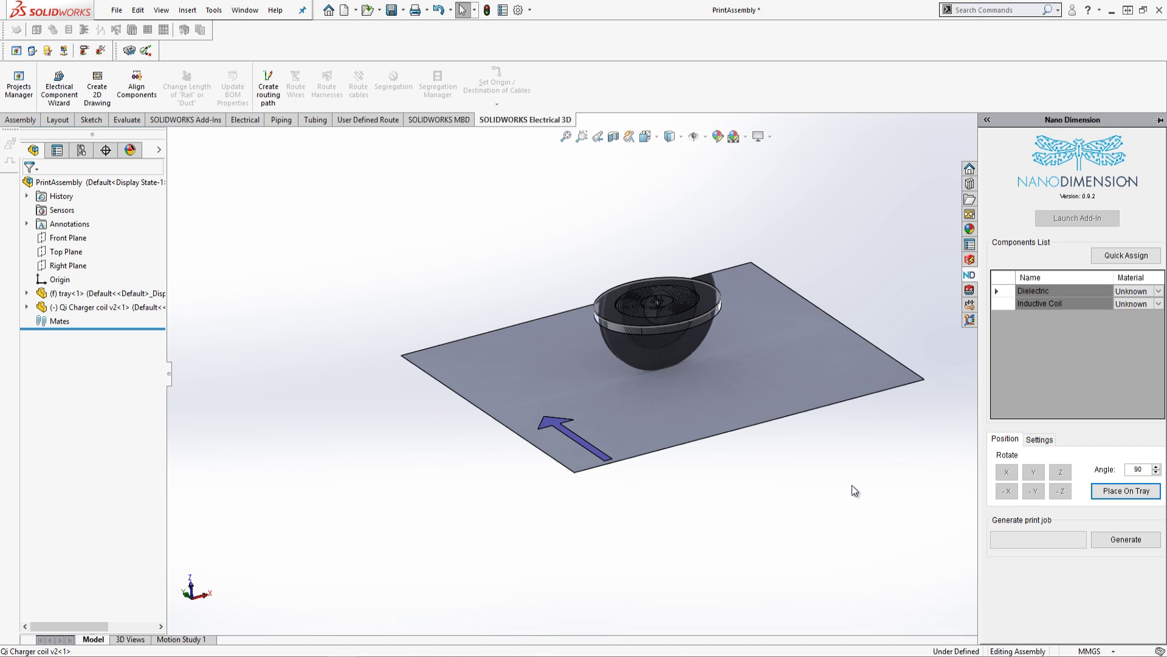
click(1006, 492)
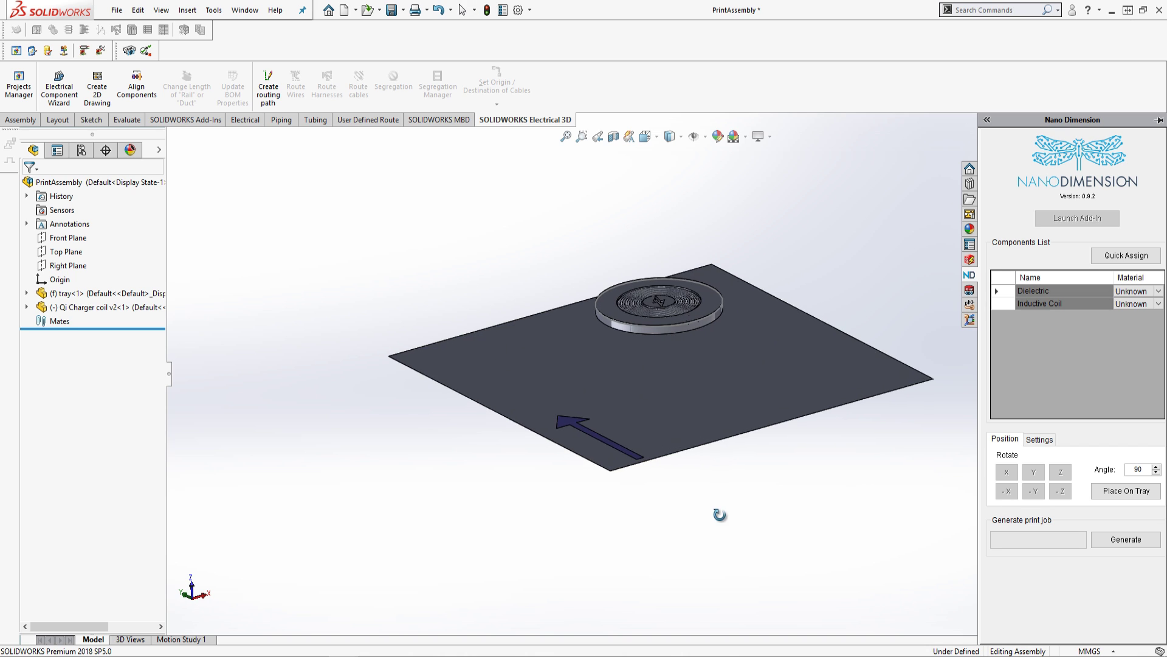
click(1138, 493)
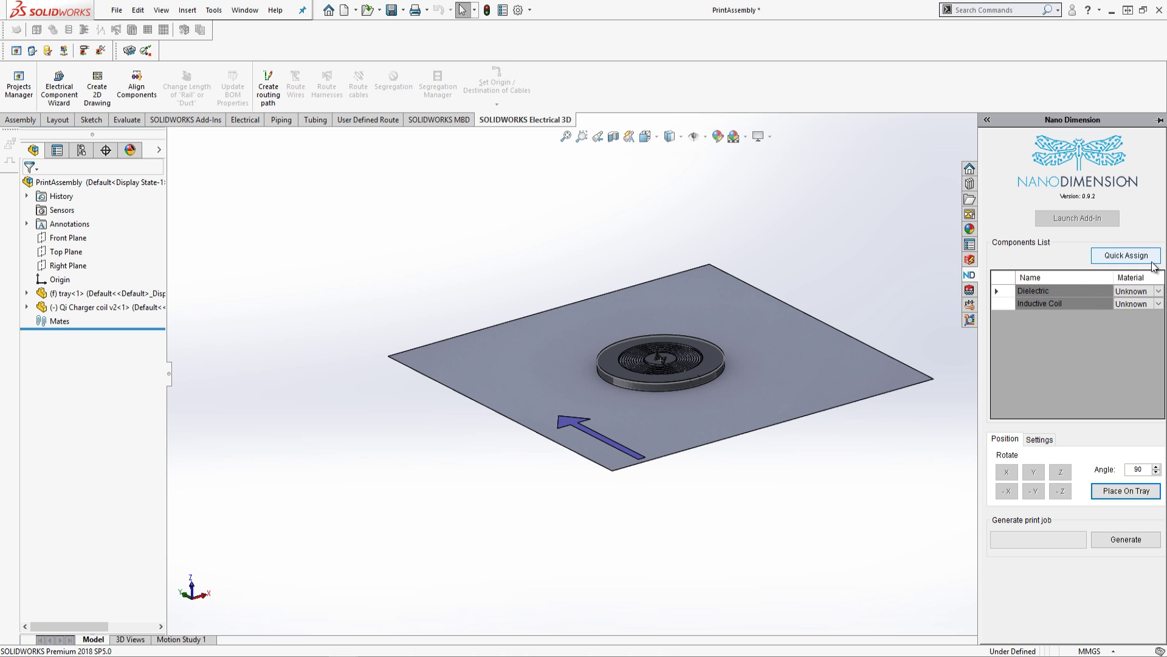
In the Components List, assign Insulator to Dielectric and Conductor to Inductive Coil.
click(1148, 291)
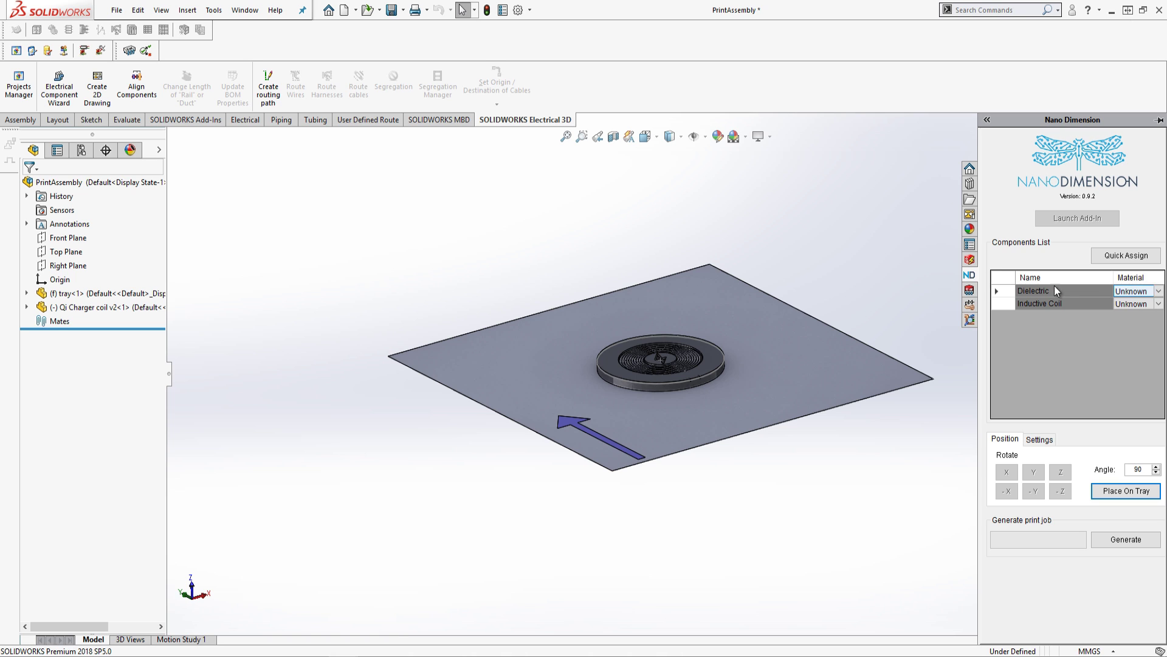
click(1159, 293)
click(1158, 293)
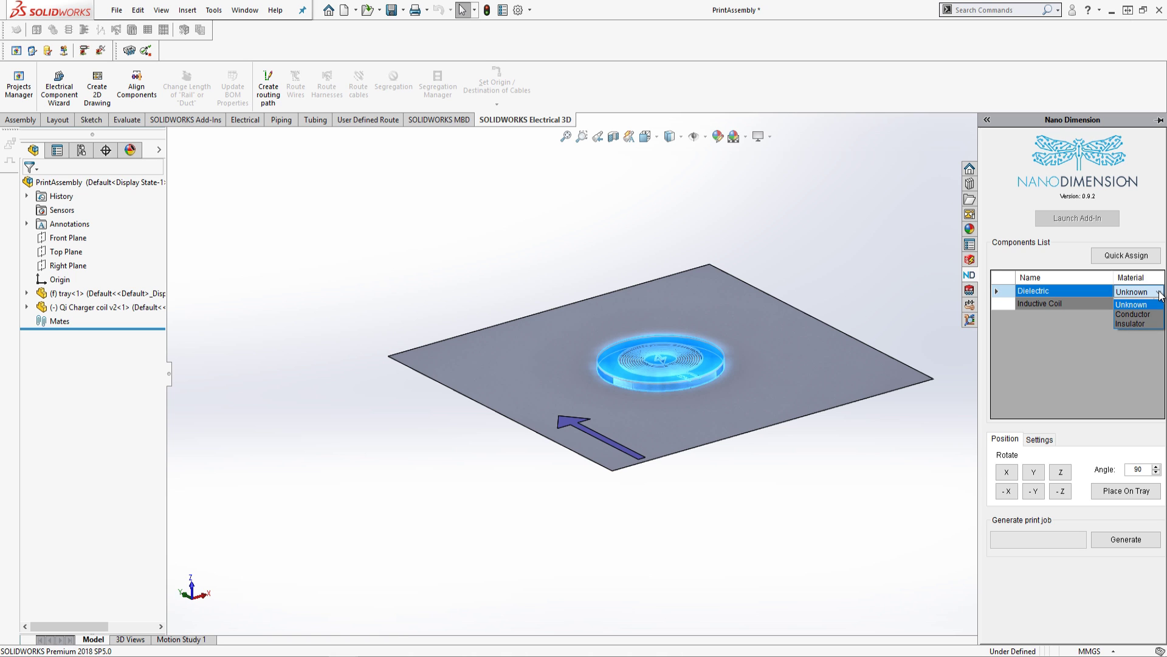
click(1130, 324)
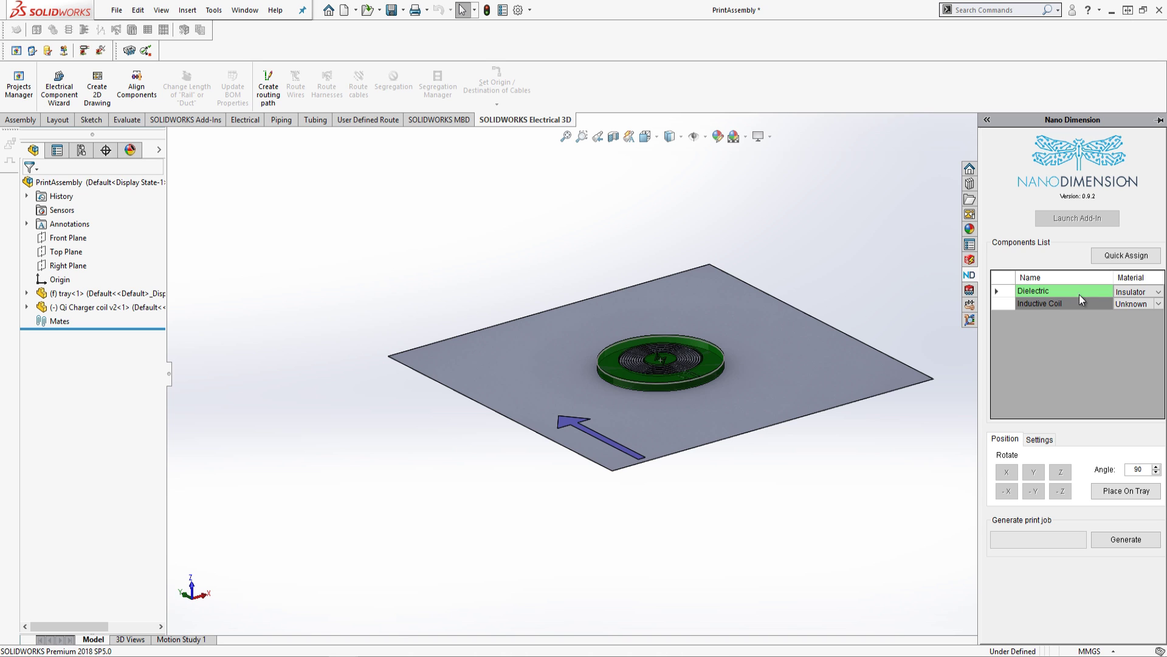
click(1159, 303)
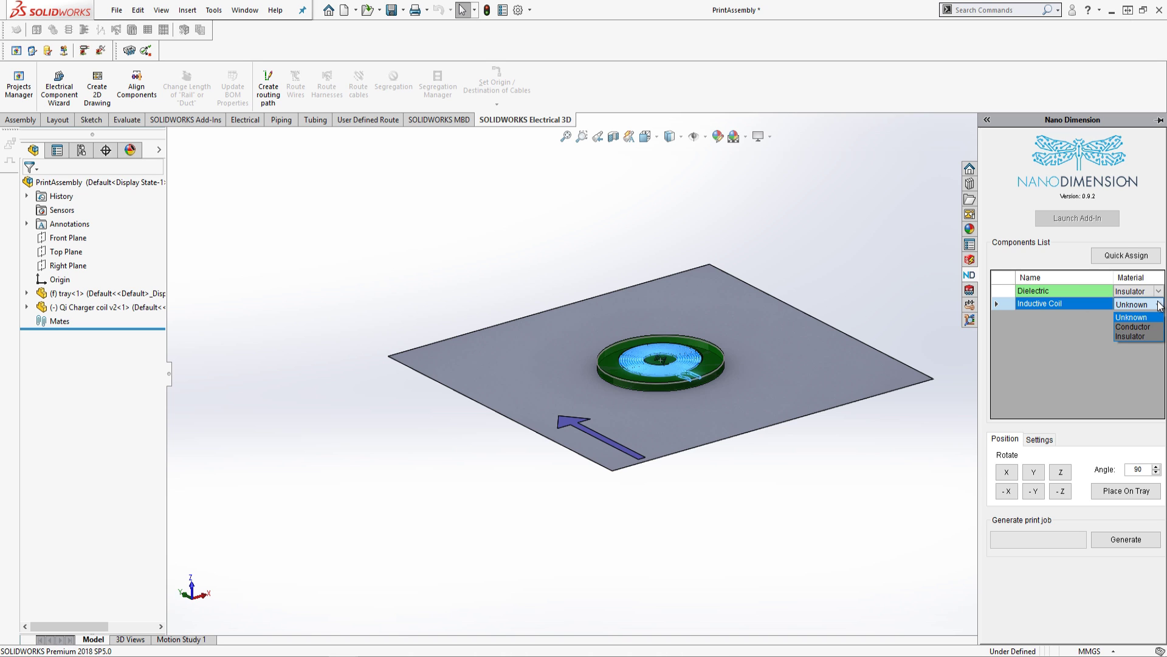
click(1135, 330)
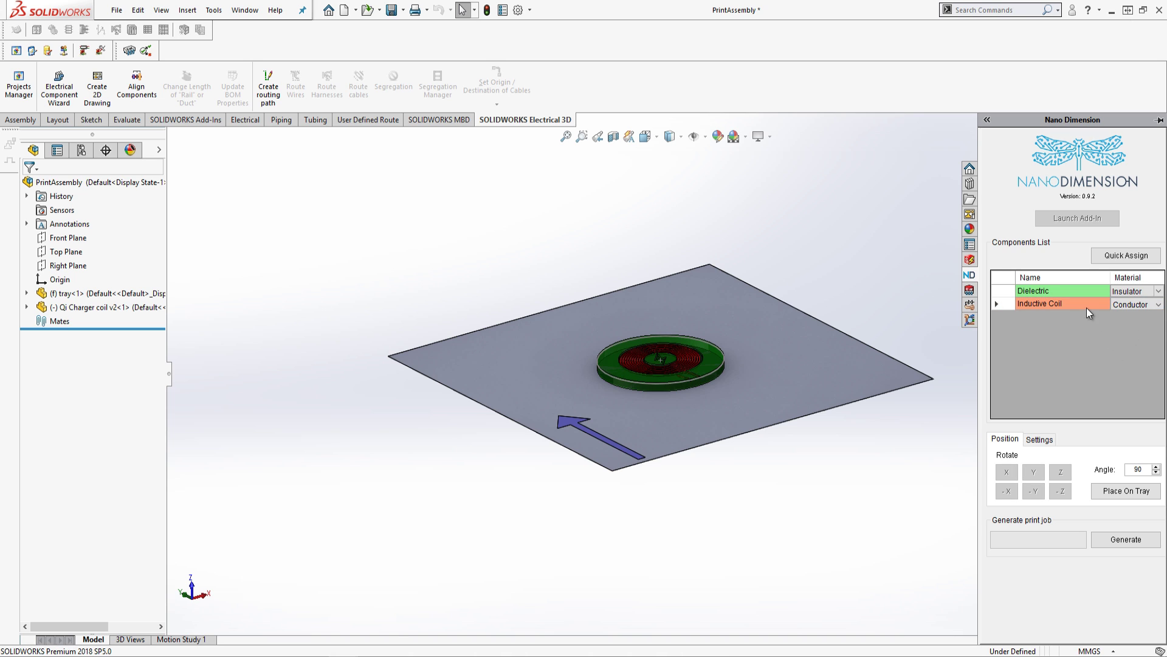
Generate the print job slices and open the Job_Results folder when slicing finishes.
click(1139, 539)
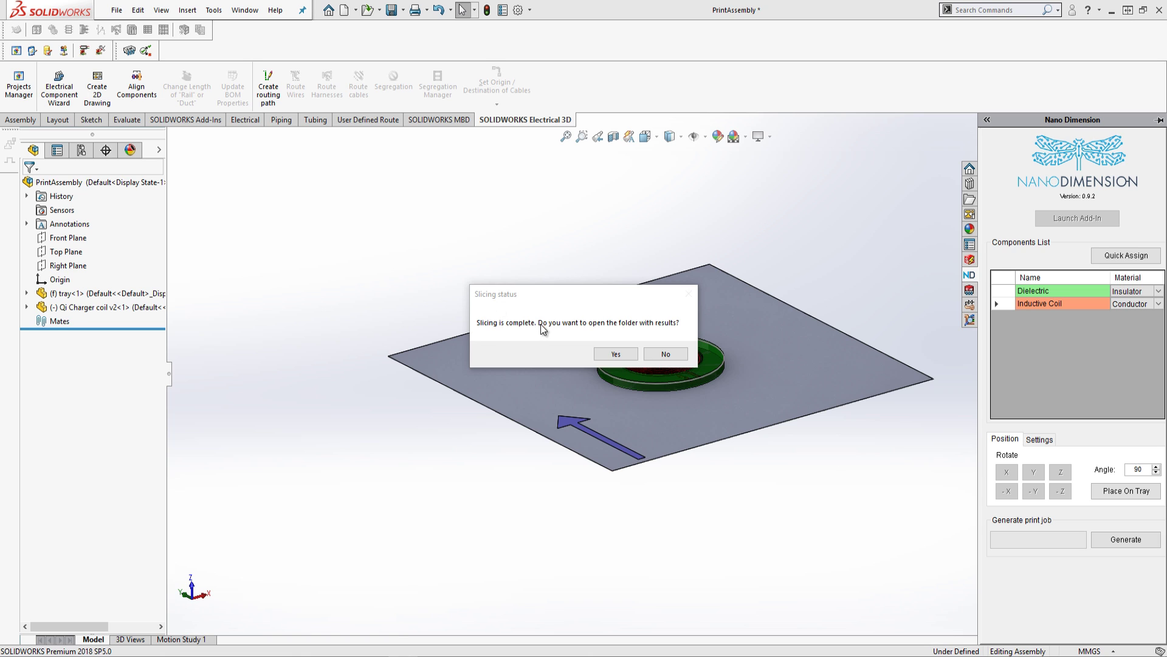
click(615, 355)
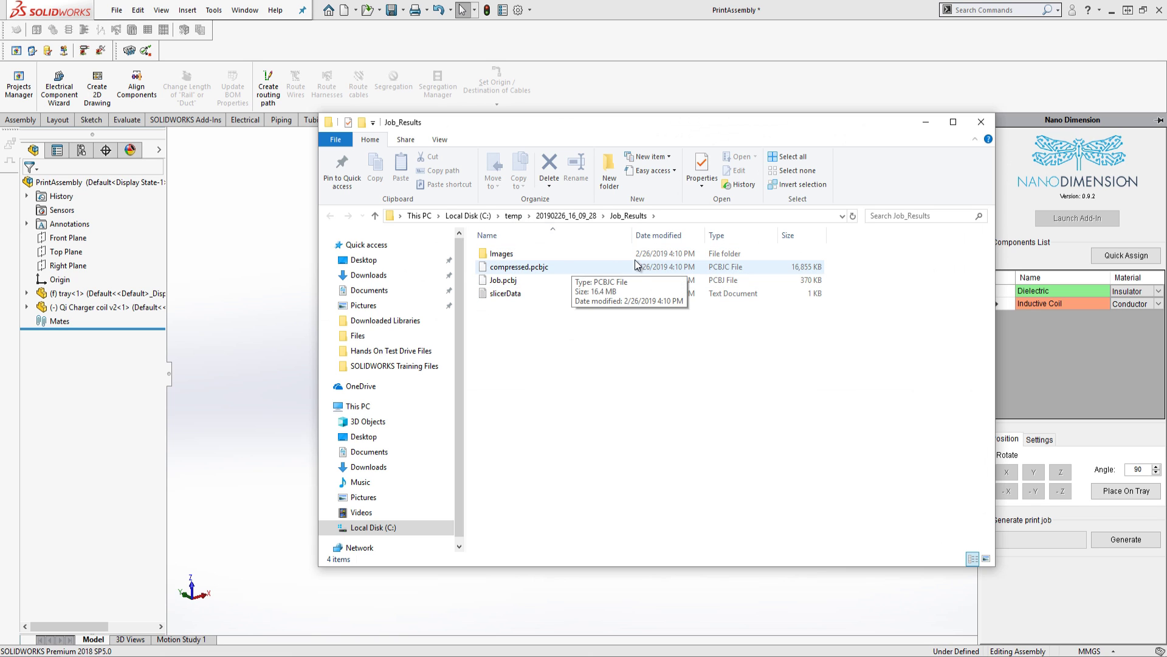
Open the Images folder and browse the Conductor layer TIF slice thumbnails.
double_click(524, 255)
scroll(527, 273, down, 5)
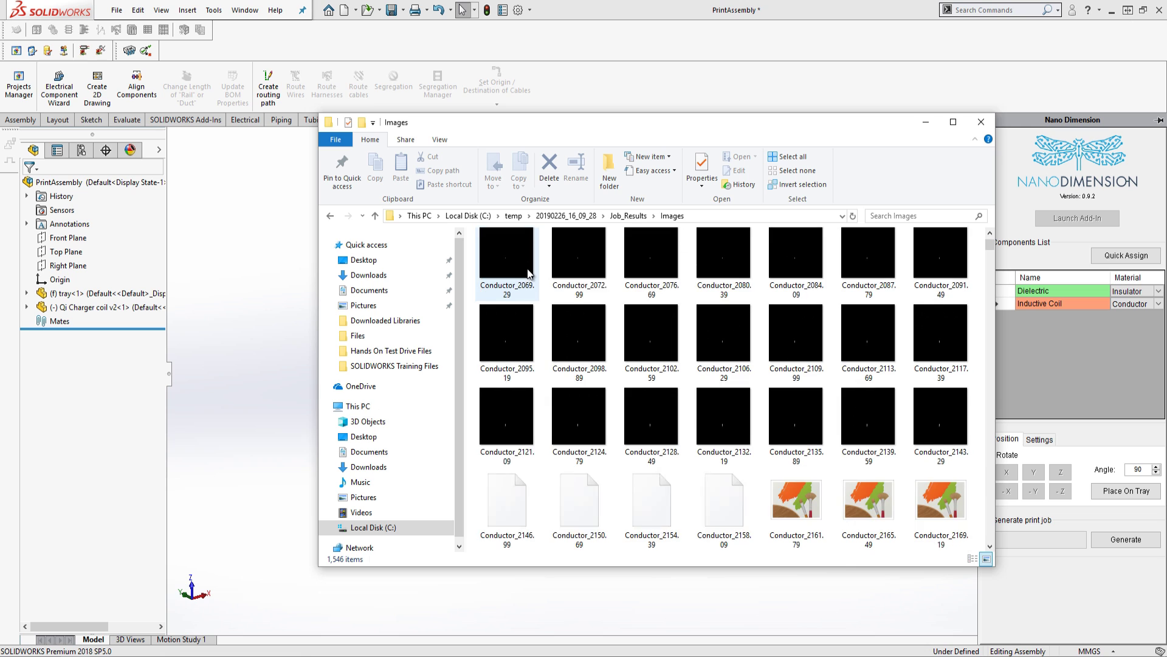
scroll(677, 290, down, 10)
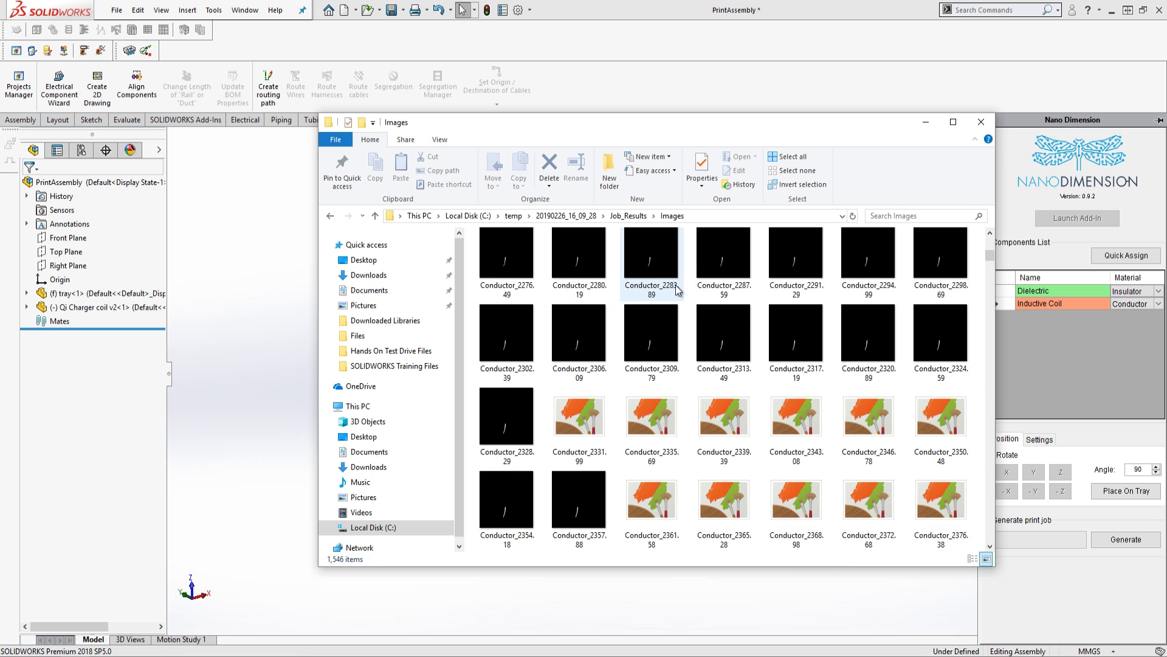
scroll(678, 290, down, 4)
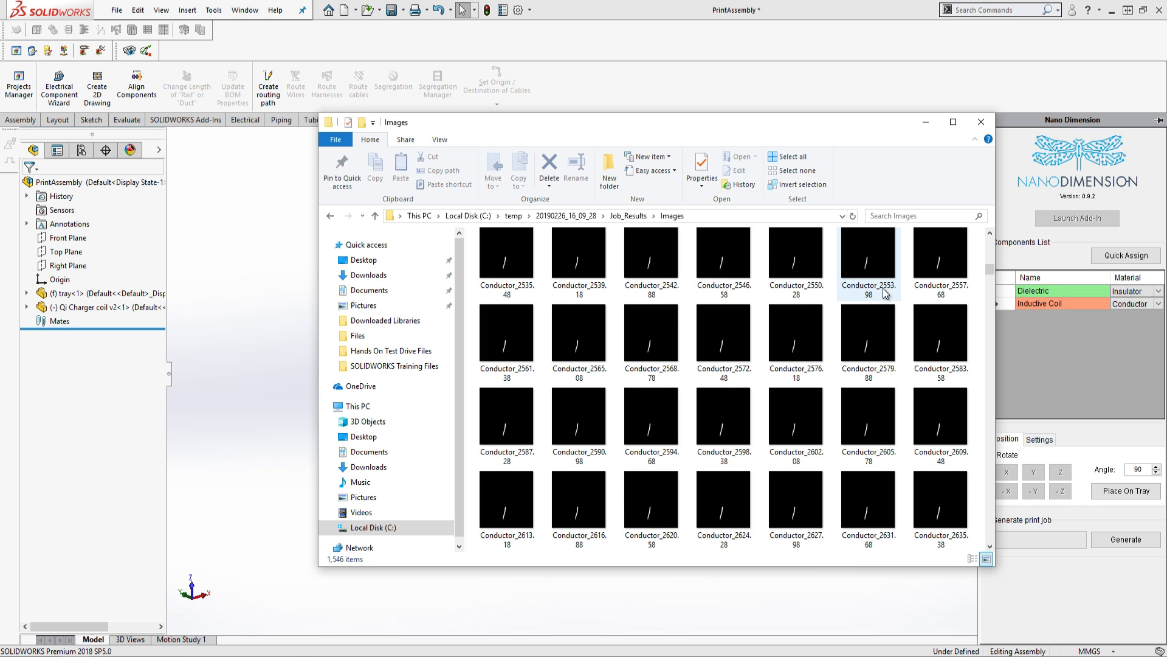
scroll(786, 313, down, 6)
scroll(751, 319, down, 12)
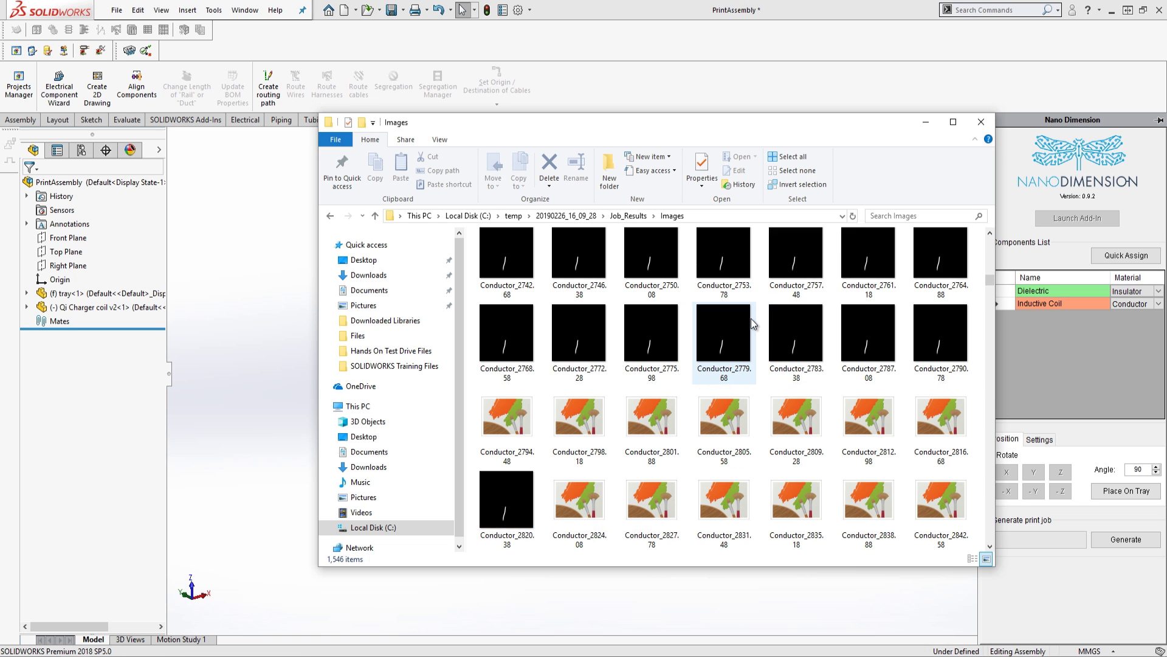
scroll(750, 318, down, 8)
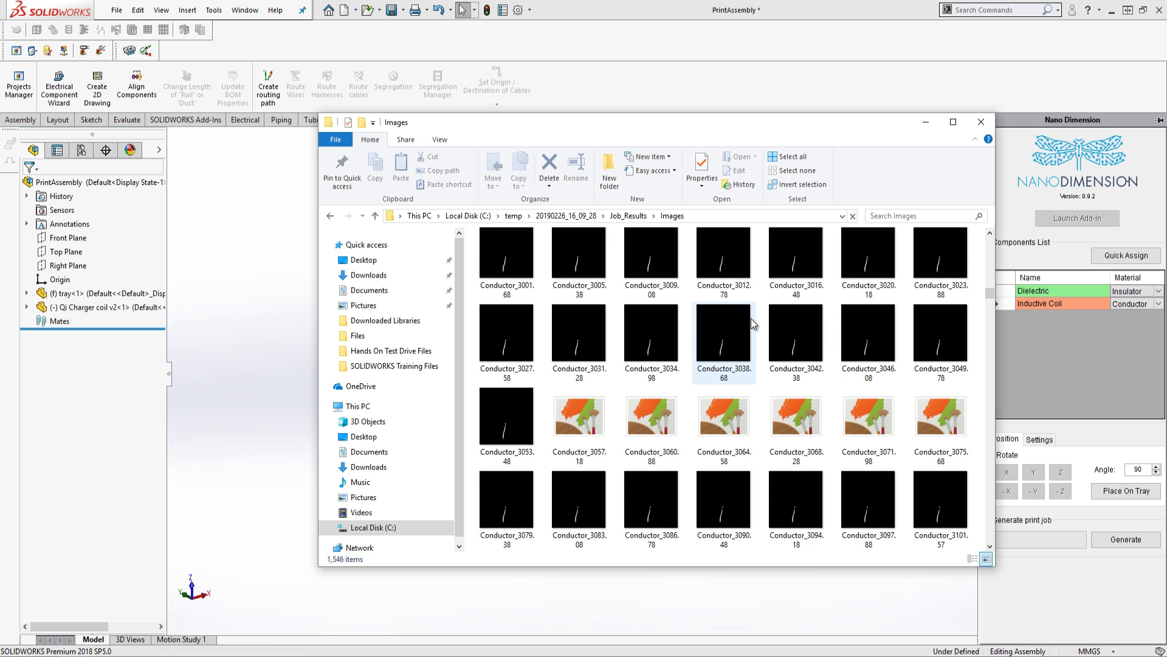
scroll(751, 318, down, 13)
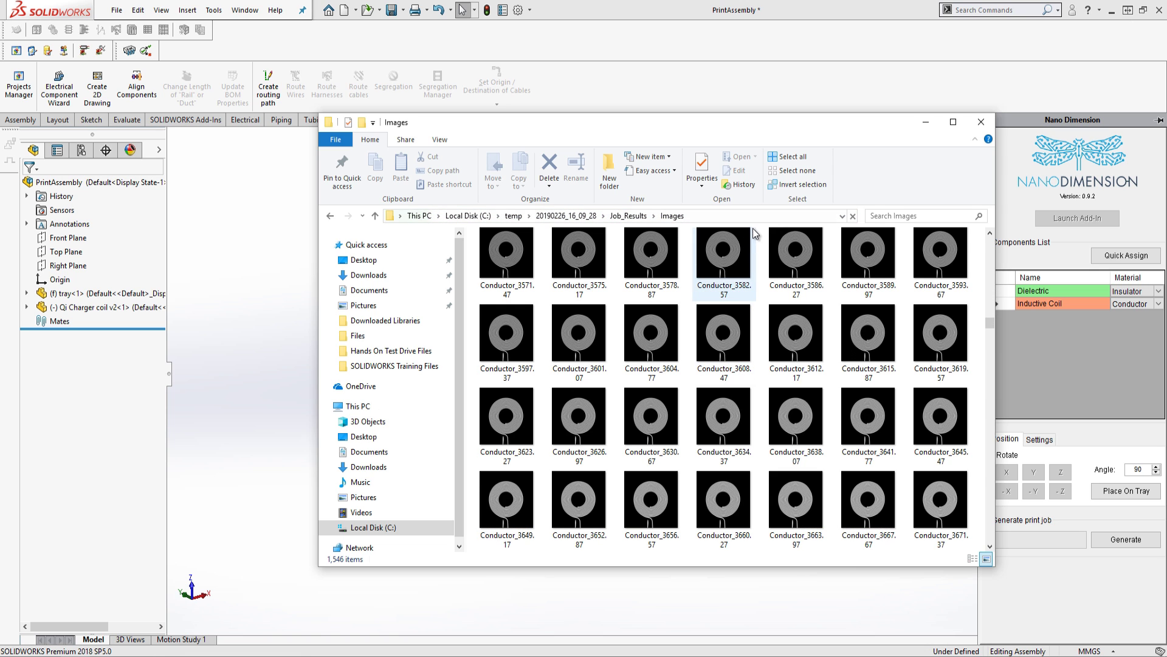
scroll(871, 260, up, 5)
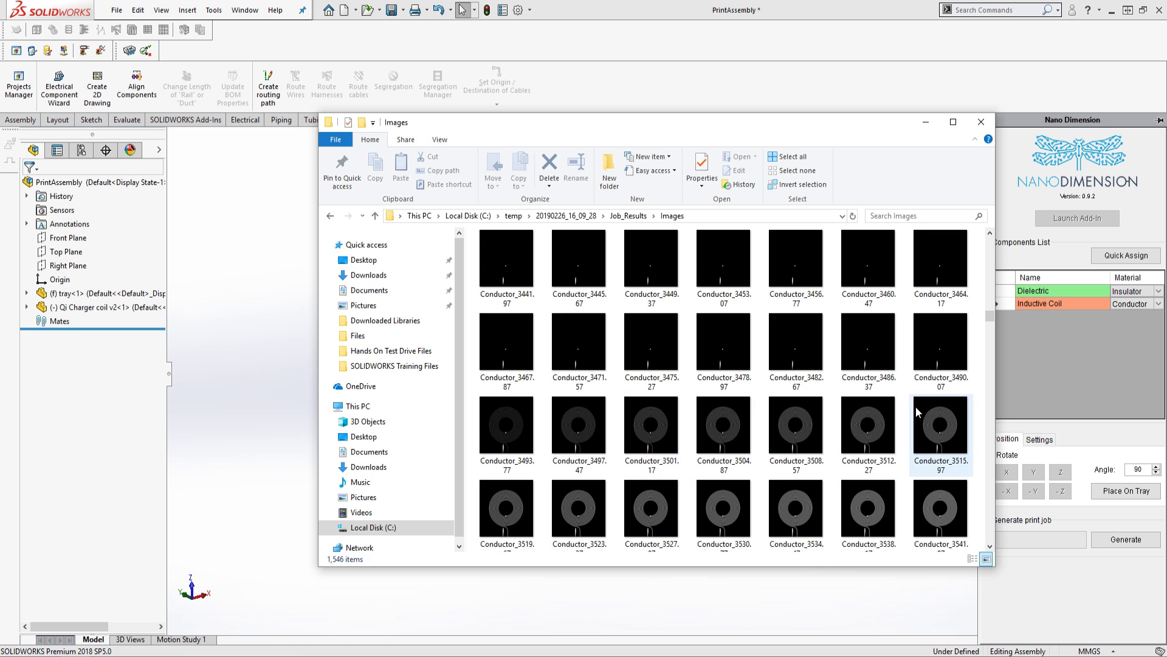
Browse the Insulator layer thumbnails, then minimize File Explorer to return to the PrintAssembly.
drag(984, 318, 991, 345)
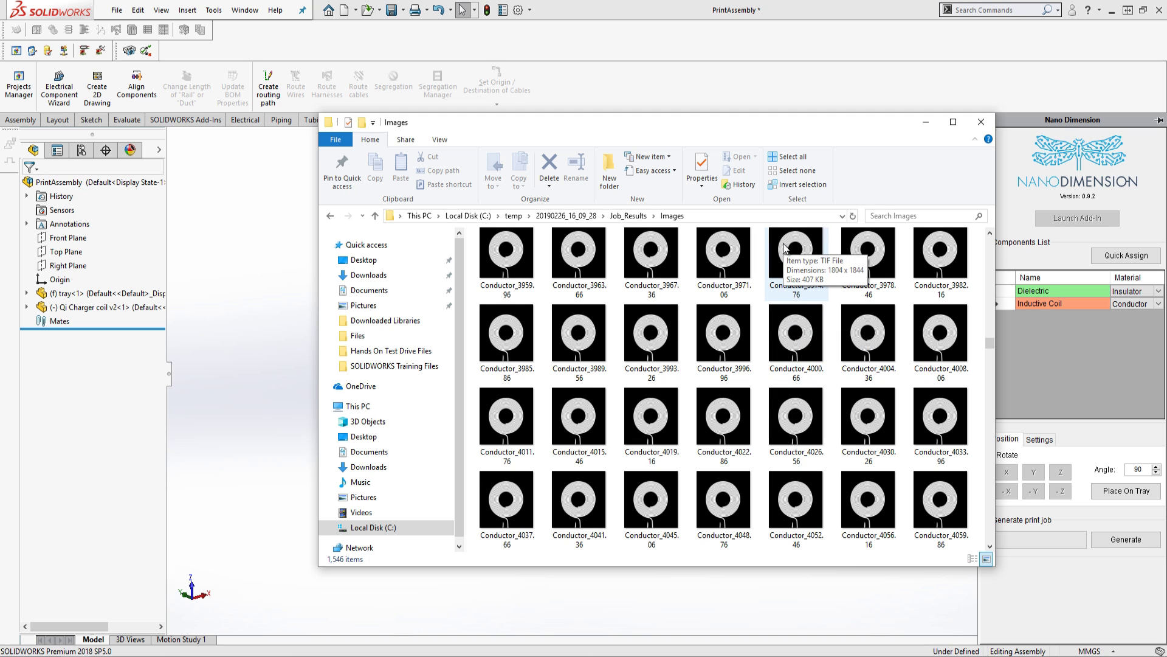
drag(993, 346, 1004, 473)
drag(1001, 483, 999, 504)
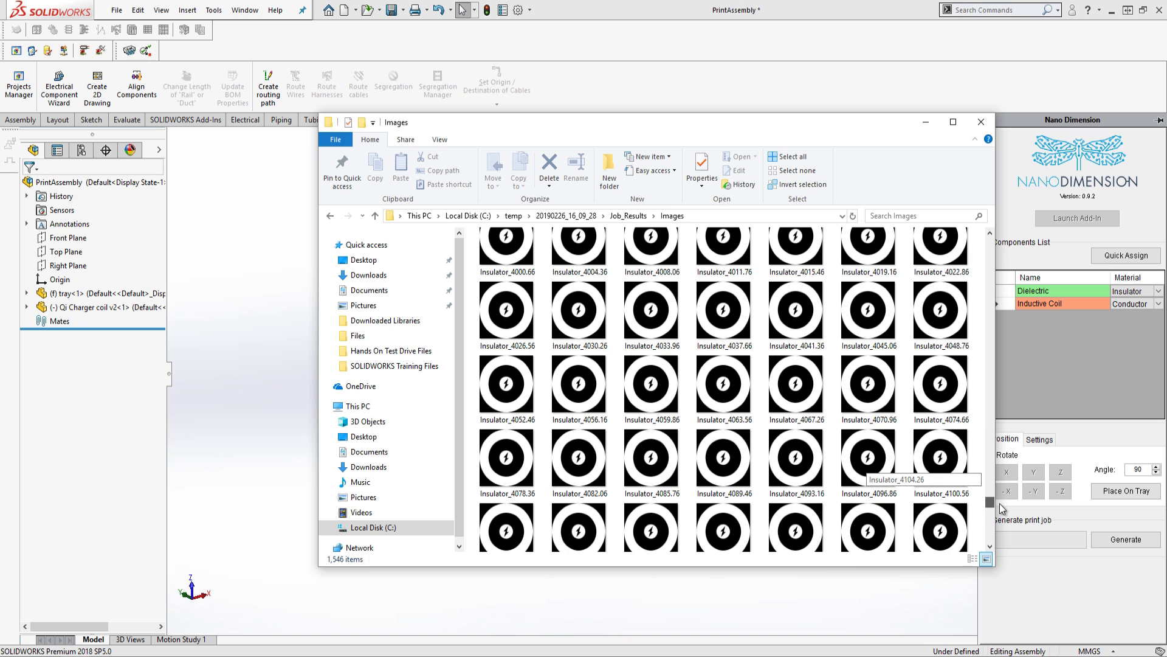
drag(999, 503, 998, 521)
click(925, 122)
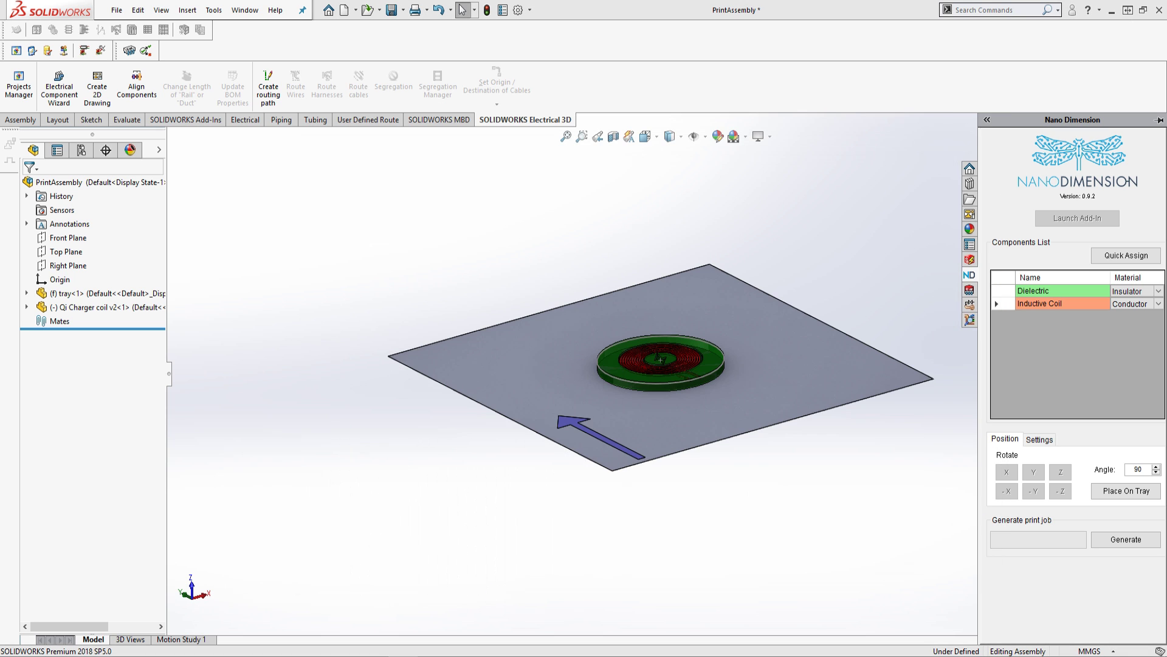